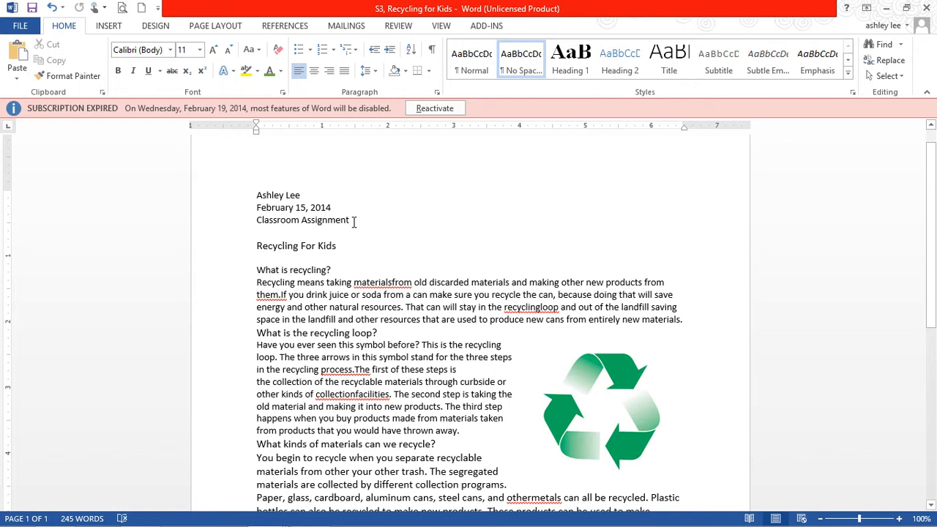
# Right-align the three header lines containing the author's name, the date and "Classroom Assignment".
pyautogui.moveTo(353, 221); pyautogui.dragTo(253, 191)
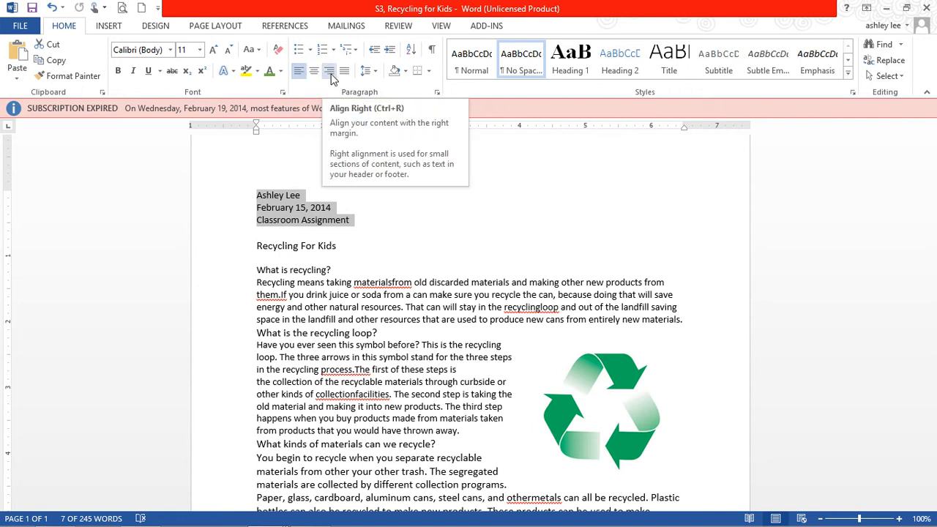
pyautogui.click(329, 71)
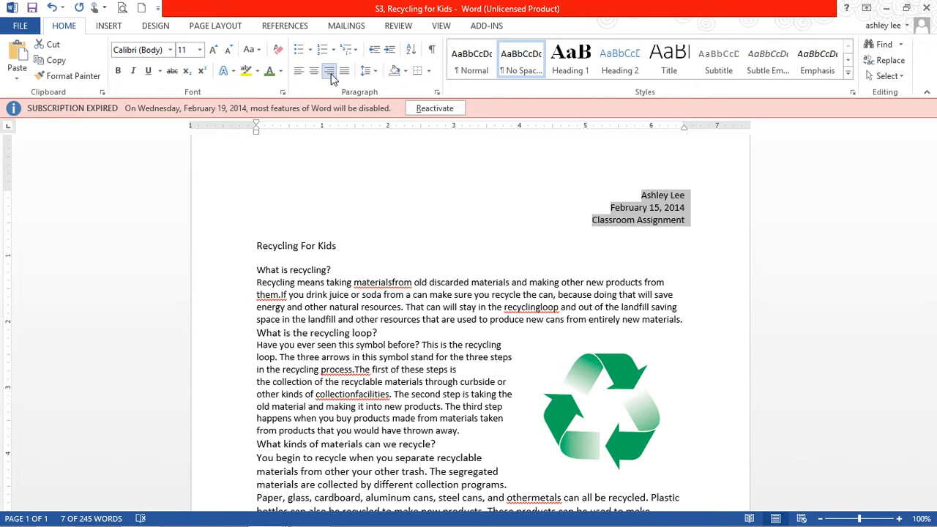
# Make the title "Recycling For Kids" bold, underlined and centered.
pyautogui.click(339, 246)
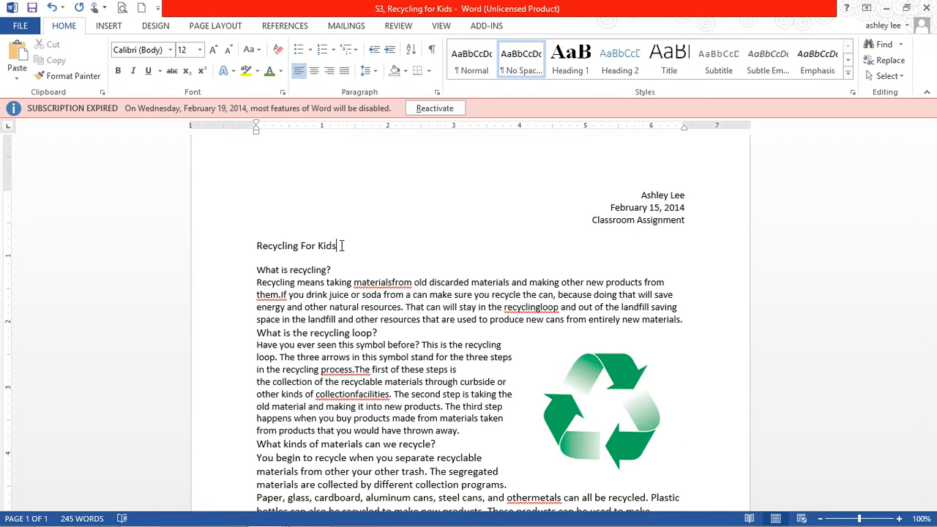
pyautogui.moveTo(341, 246); pyautogui.dragTo(256, 247)
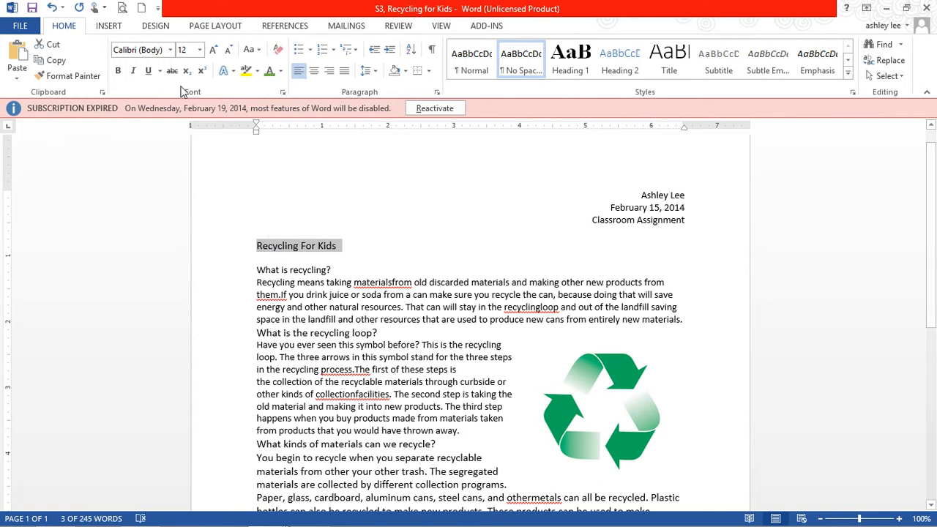
pyautogui.click(119, 73)
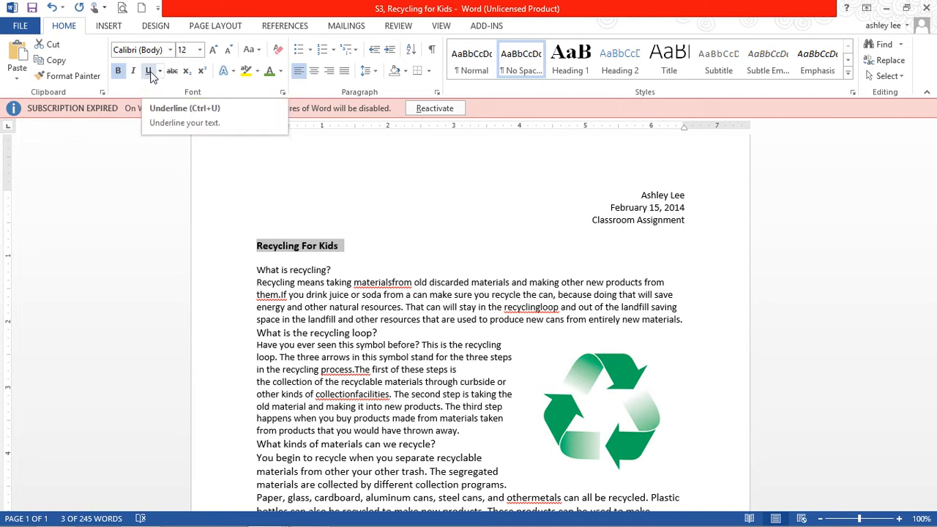
pyautogui.click(150, 73)
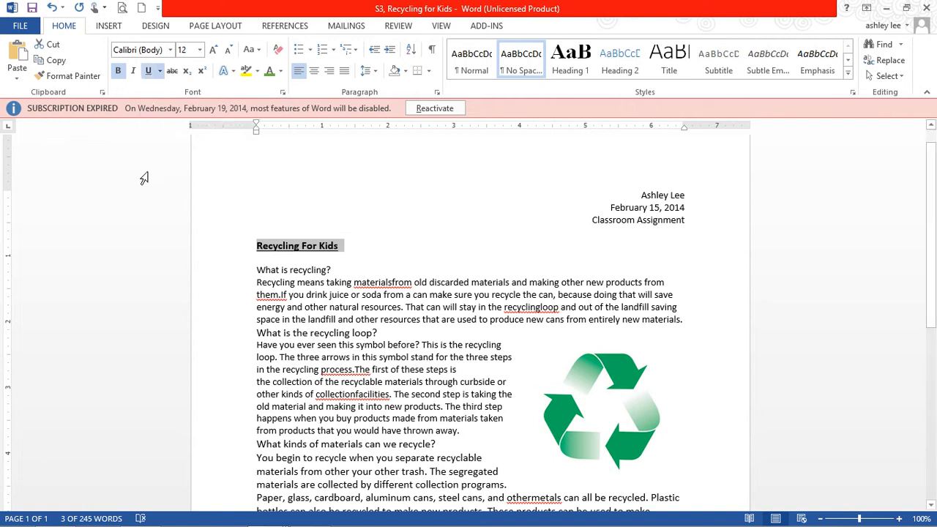
pyautogui.click(315, 72)
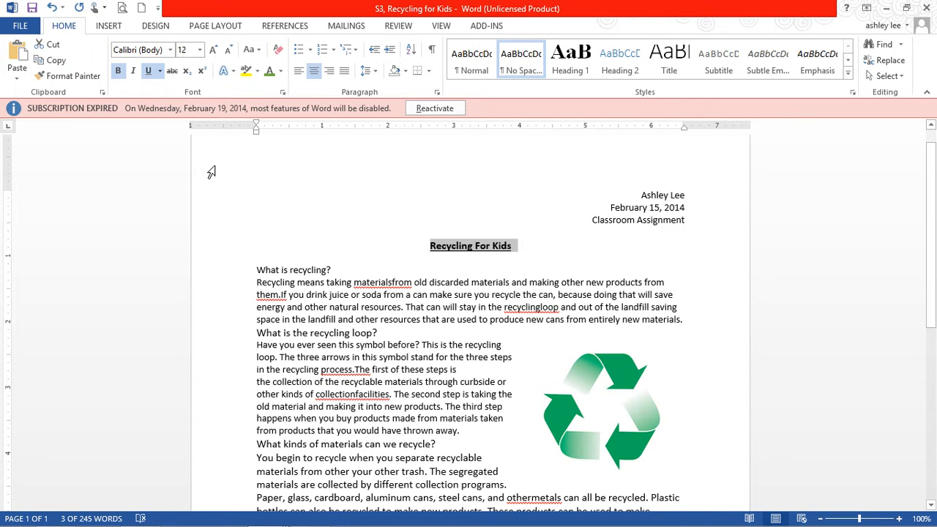
# Set the font size of the title "Recycling For Kids" to 18.
pyautogui.click(213, 50)
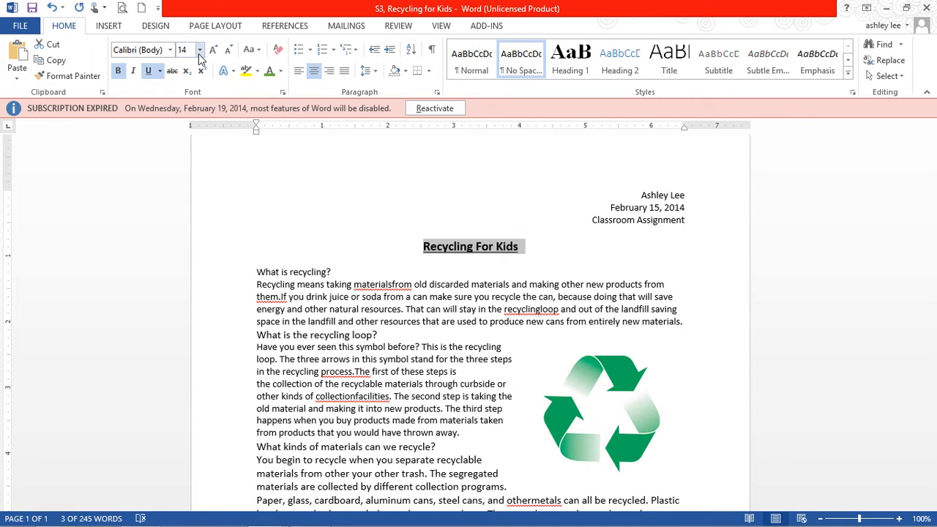
pyautogui.click(198, 53)
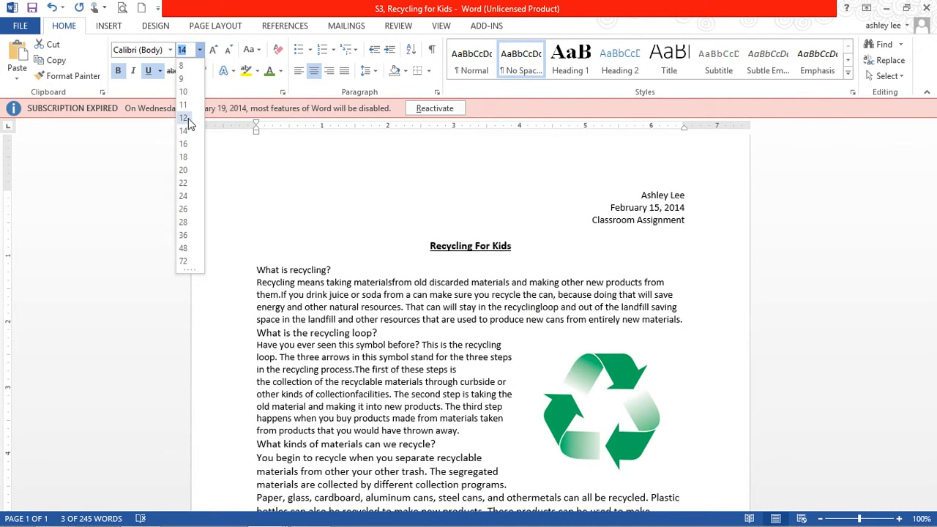
pyautogui.click(183, 158)
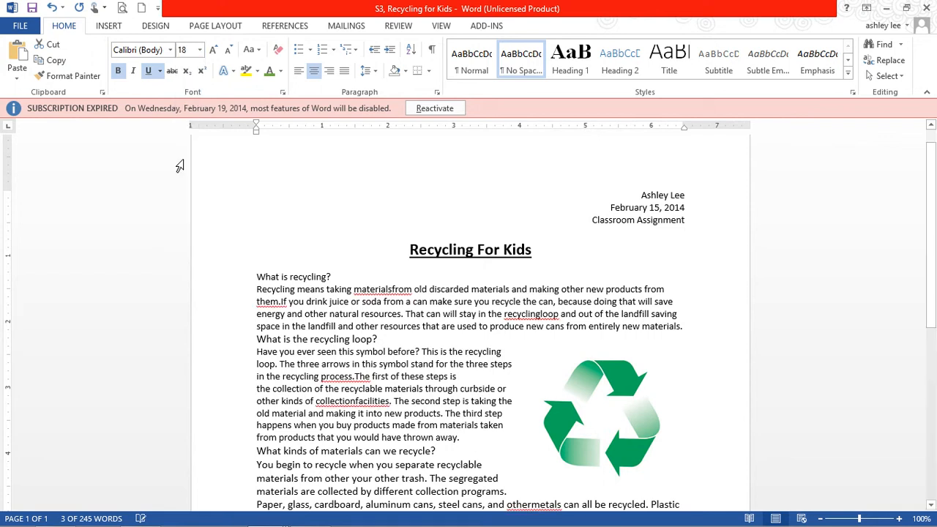
pyautogui.click(340, 313)
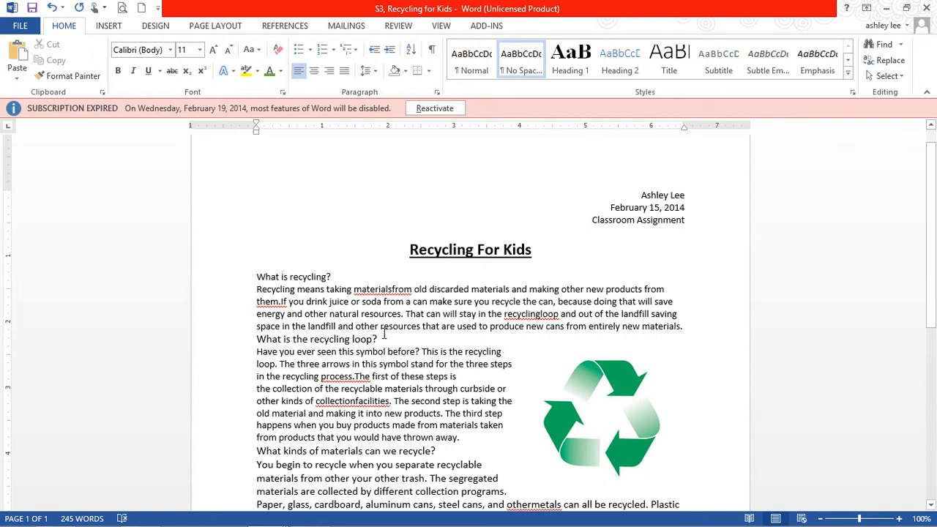
# Add a blank line below "What is recycling?" and insert the missing spaces in "materials from", "them. If" and "recycling loop".
pyautogui.click(339, 277)
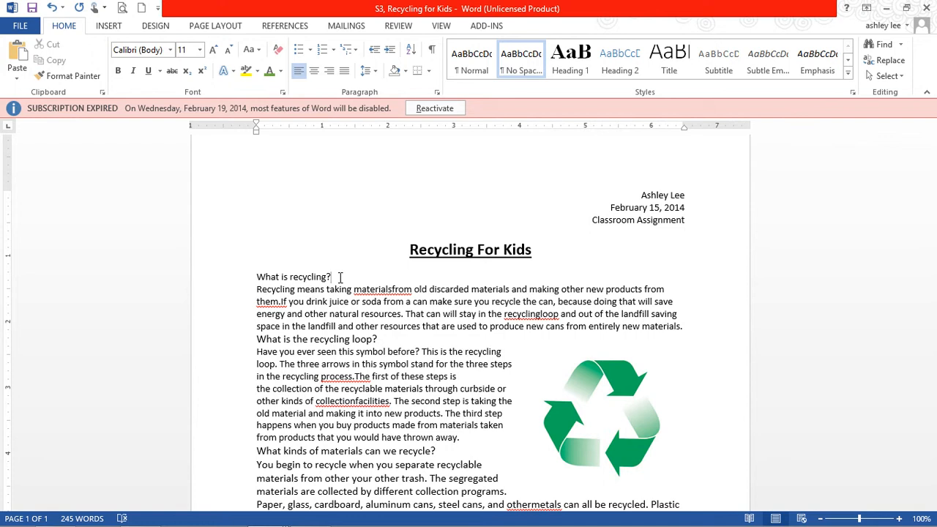
pyautogui.press('Return')
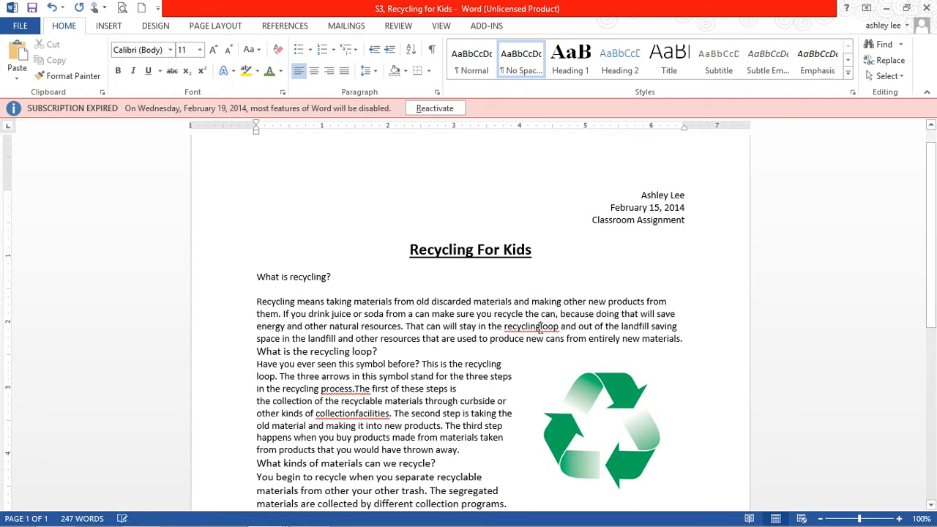
pyautogui.click(539, 326)
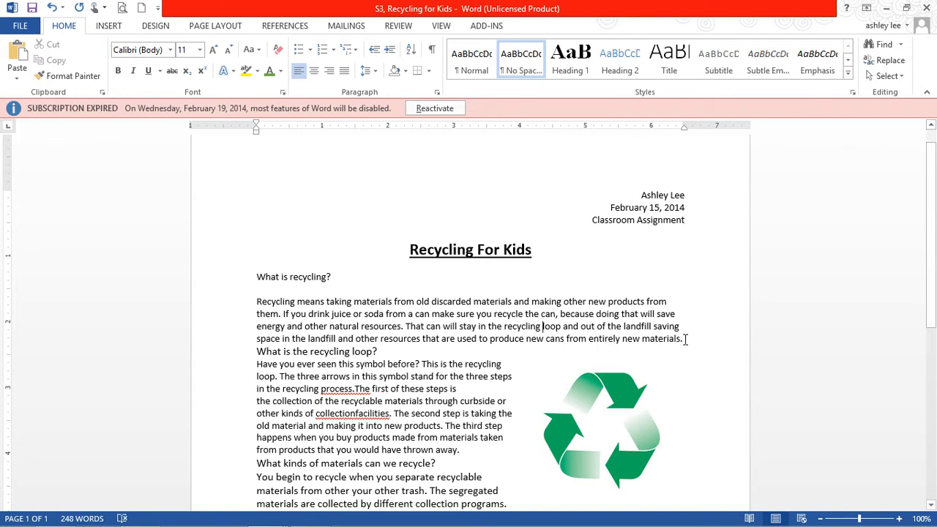
# Add blank lines above and below "What is the recycling loop?" and insert the missing spaces in "process. The" and "collection facilities".
pyautogui.click(256, 351)
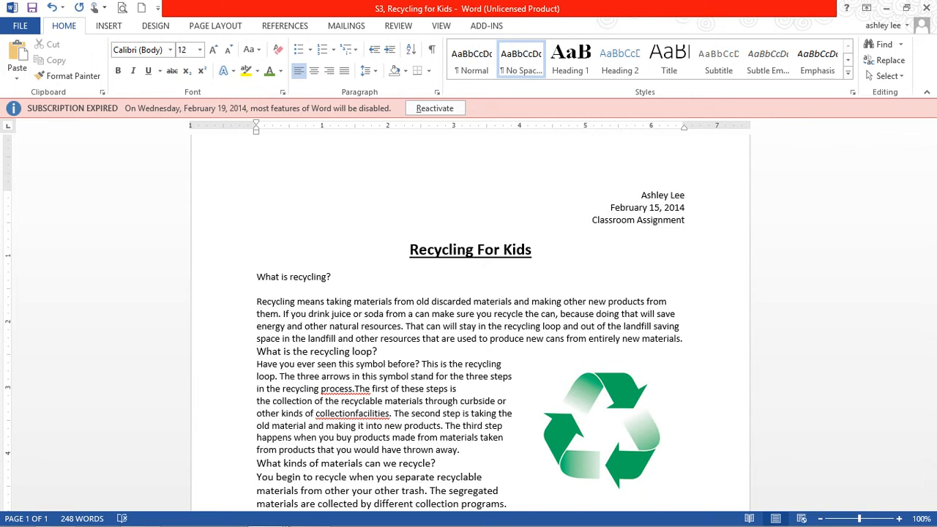
pyautogui.press('Return')
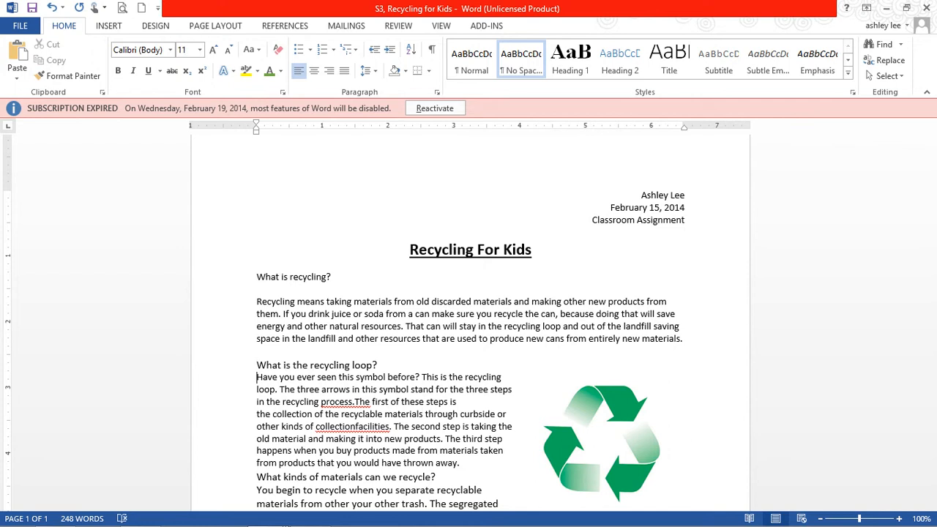
pyautogui.press('Return')
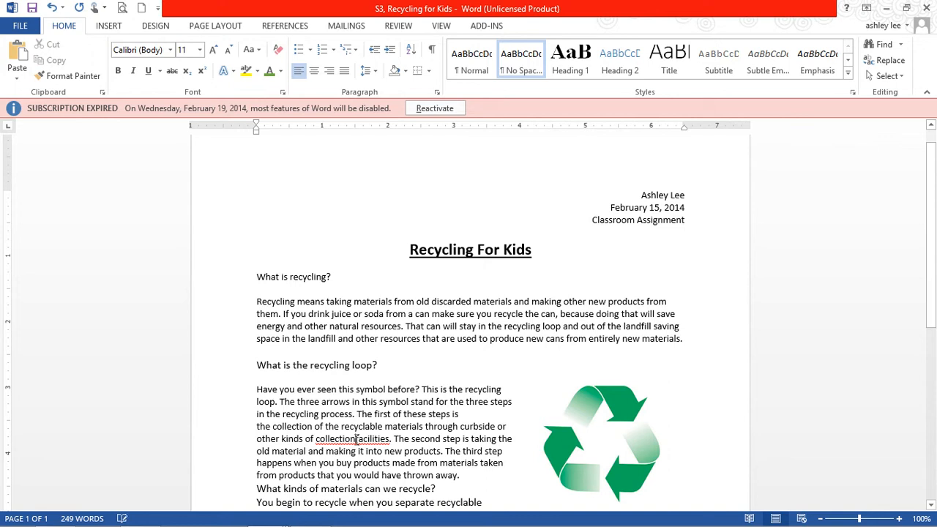
pyautogui.click(356, 439)
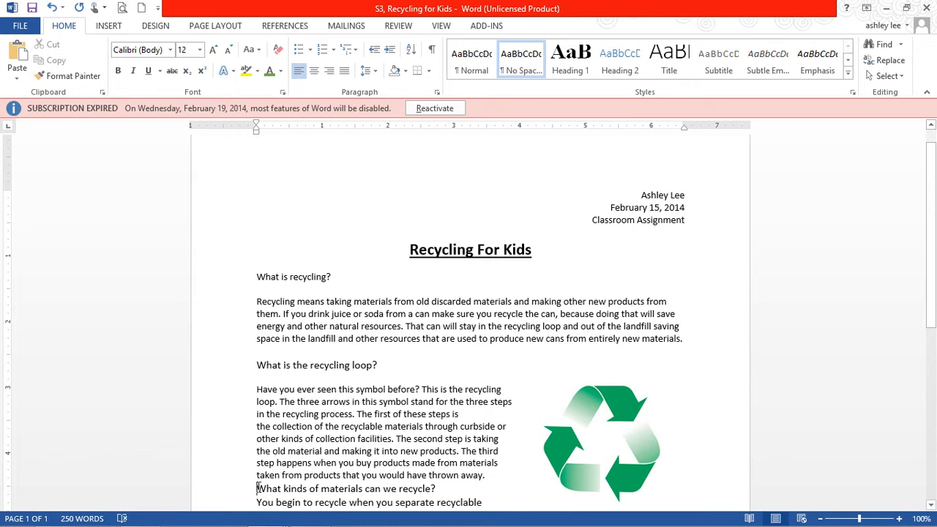
# Add blank lines above and below the heading "What kinds of materials can we recycle?".
pyautogui.click(257, 488)
pyautogui.press('Return')
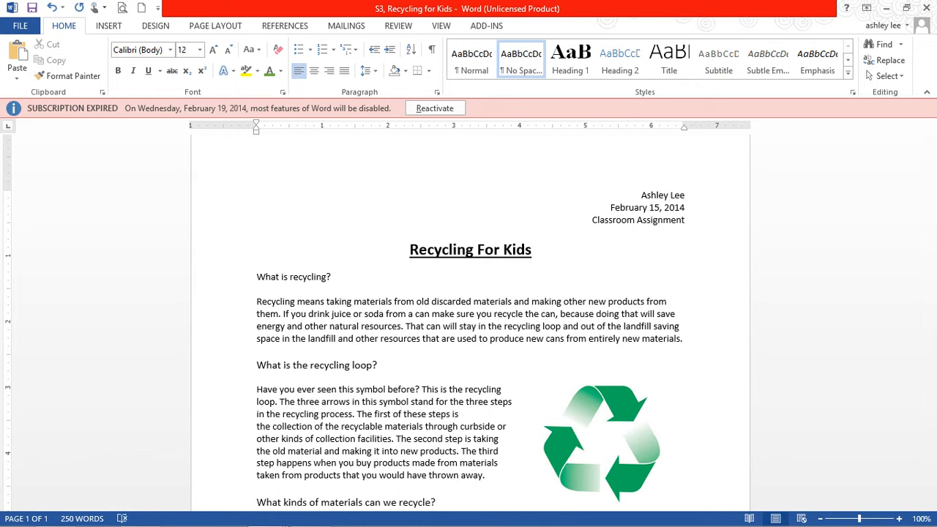
pyautogui.press('Down')
pyautogui.press('Down')
pyautogui.press('Return')
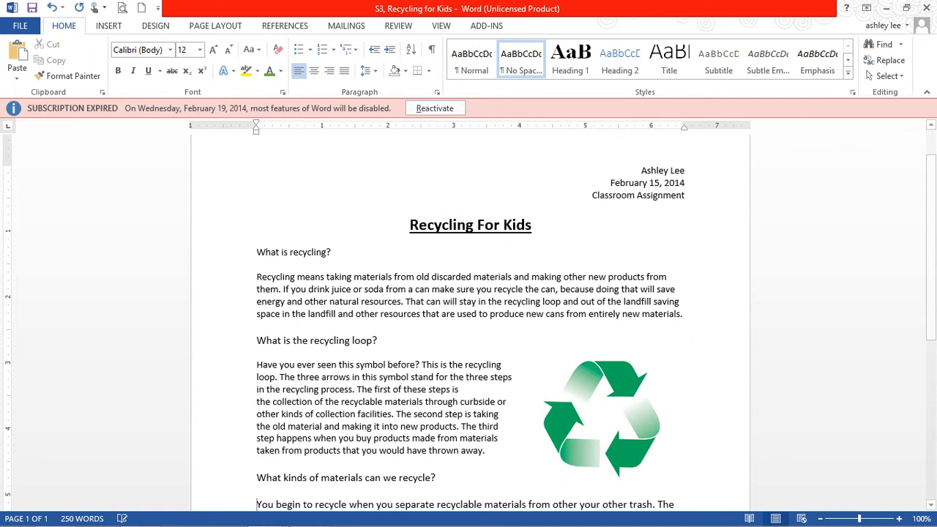
pyautogui.press('Down')
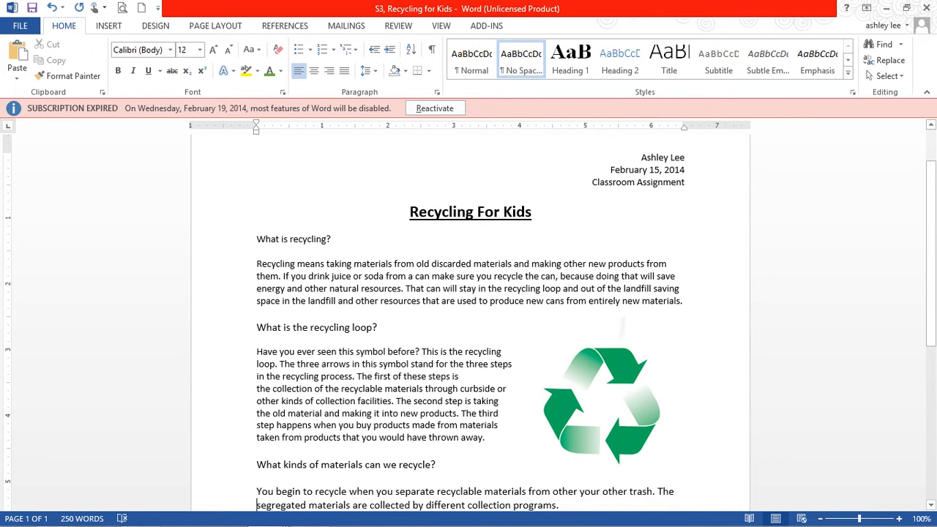
# Add a blank line before the paragraph starting "Paper, glass, cardboard" and insert the missing space in "other metals".
pyautogui.scroll(-6, 470, 322)
pyautogui.scroll(3, 471, 322)
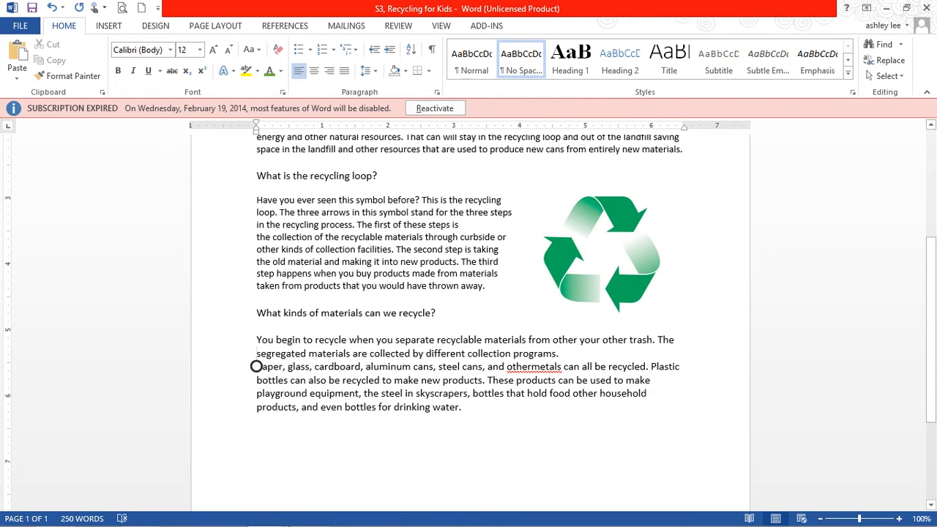
pyautogui.click(575, 355)
pyautogui.press('Return')
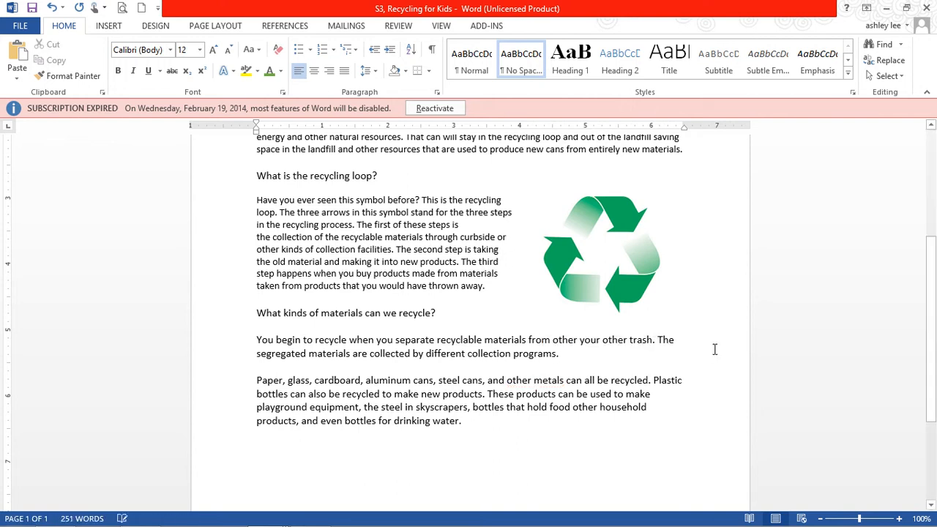
# Italicize the heading "What is recycling?".
pyautogui.scroll(4, 714, 349)
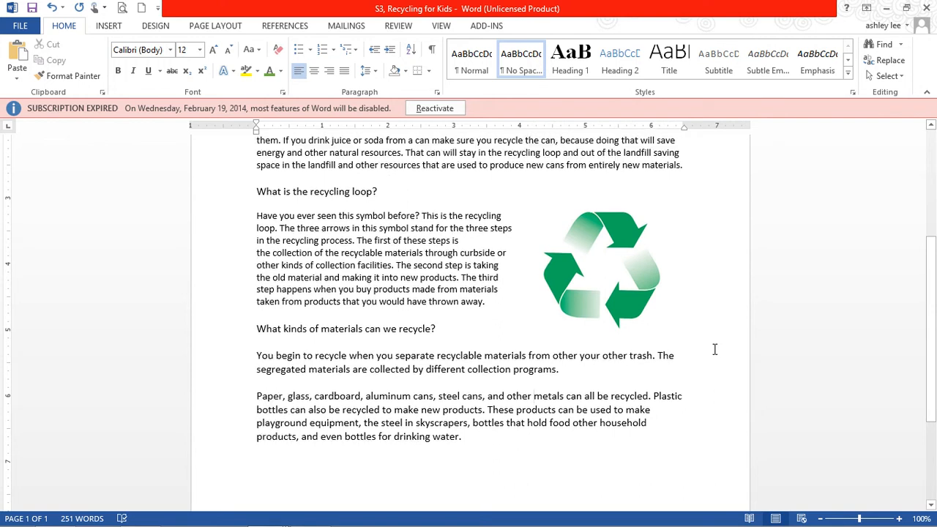
pyautogui.scroll(-3, 714, 349)
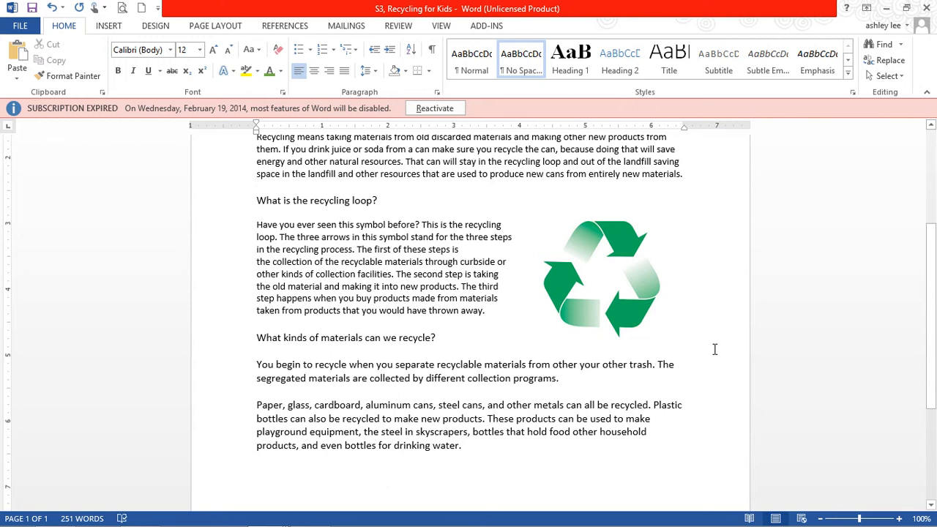
pyautogui.scroll(2, 715, 349)
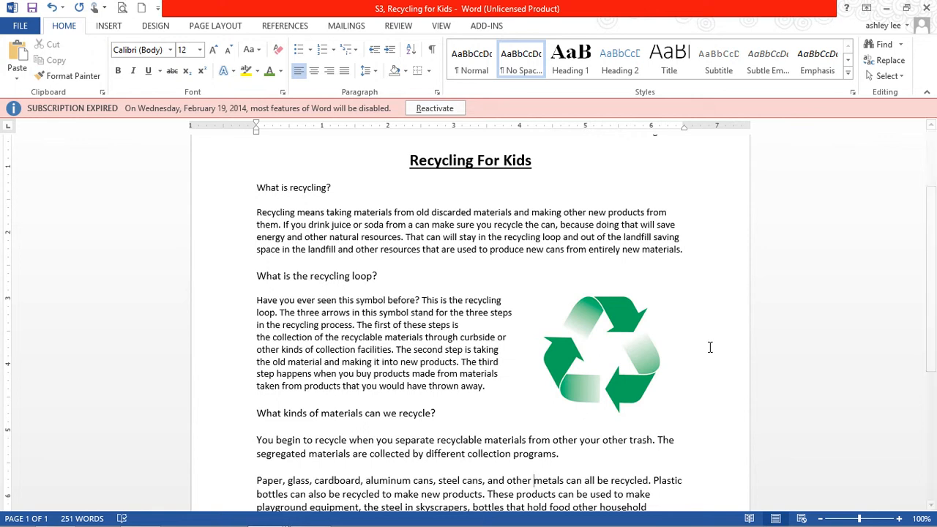
pyautogui.moveTo(333, 187); pyautogui.dragTo(260, 190)
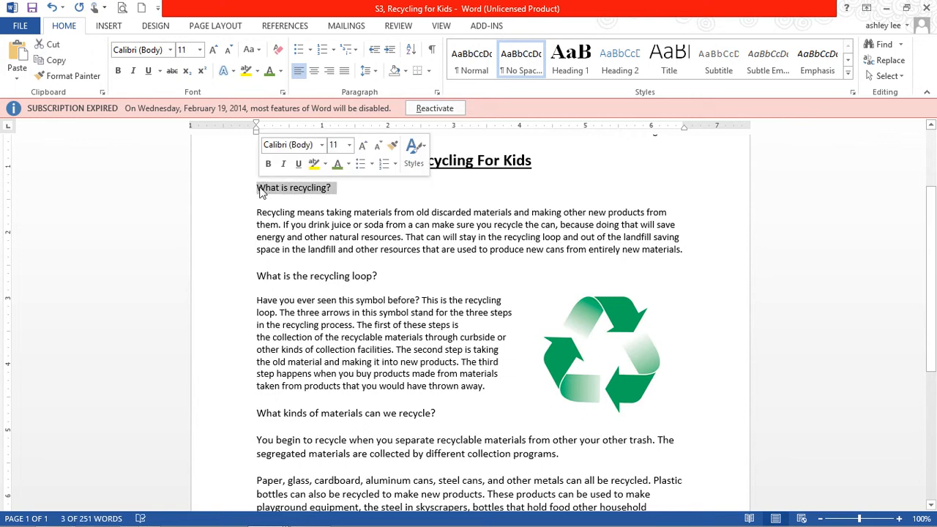
pyautogui.click(284, 164)
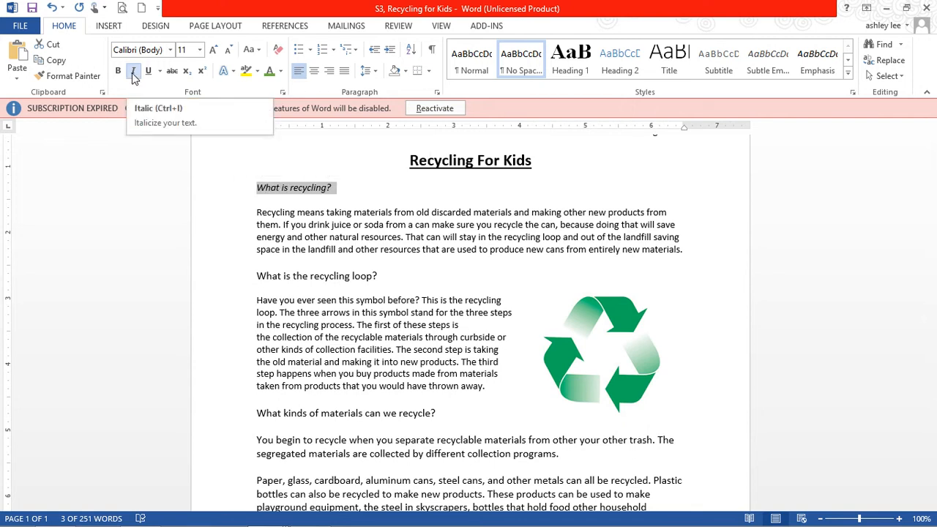
# Italicize the headings "What is the recycling loop?" and "What kinds of materials can we recycle?".
pyautogui.moveTo(397, 275); pyautogui.dragTo(259, 278)
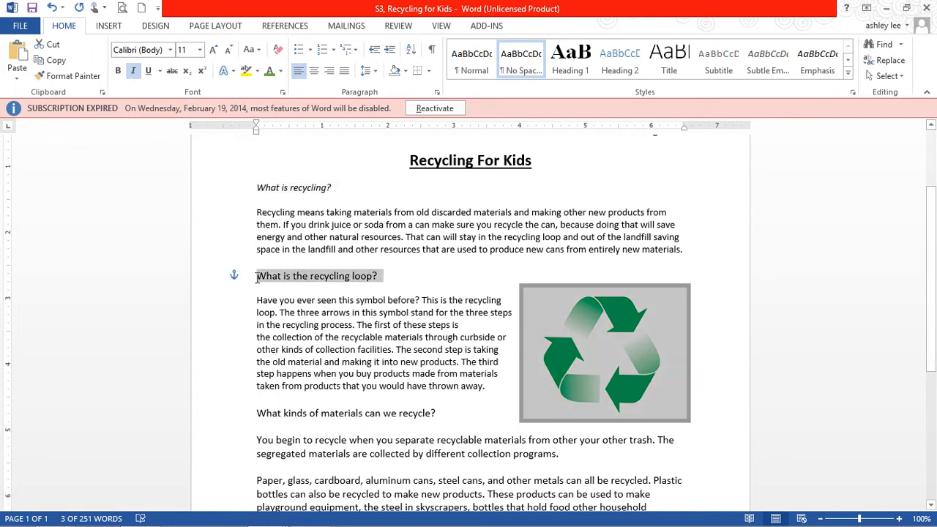
pyautogui.click(160, 179)
pyautogui.click(133, 71)
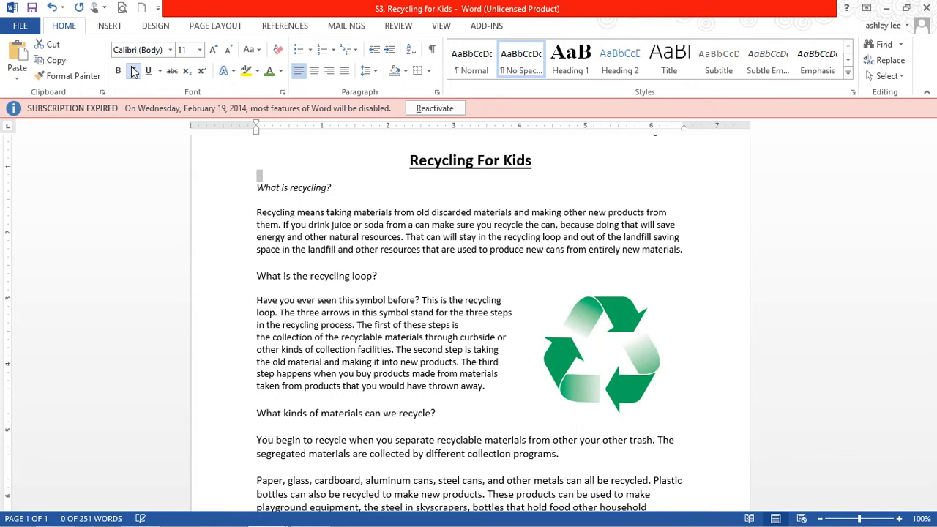
pyautogui.moveTo(380, 275); pyautogui.dragTo(269, 273)
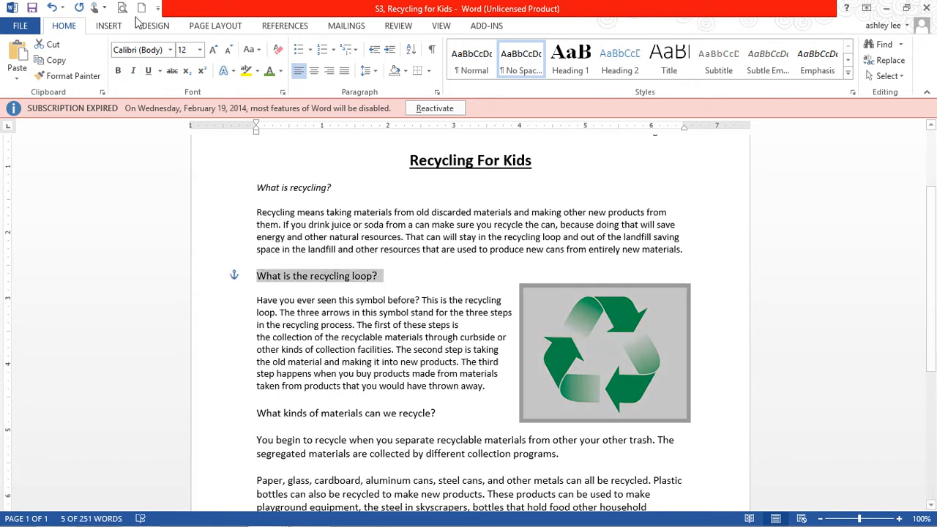
pyautogui.click(133, 71)
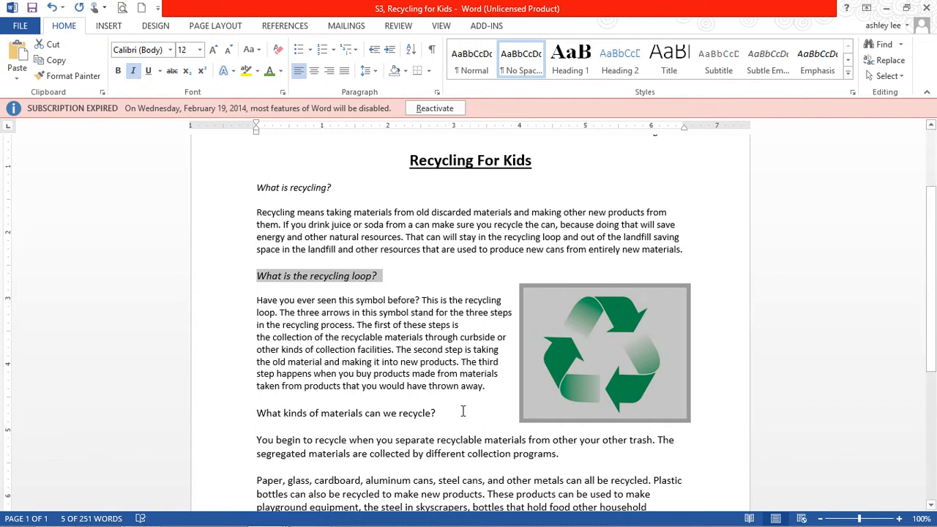
pyautogui.moveTo(437, 413); pyautogui.dragTo(253, 414)
pyautogui.click(133, 73)
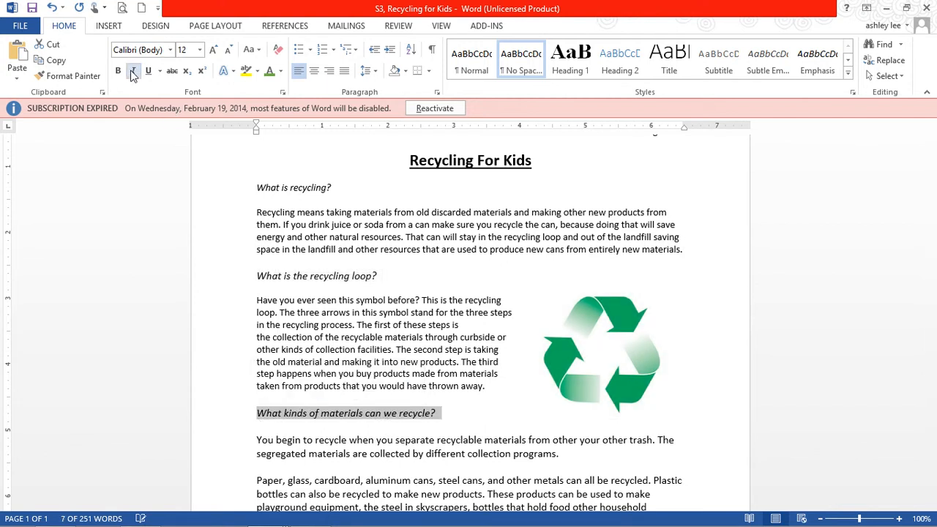
pyautogui.click(400, 234)
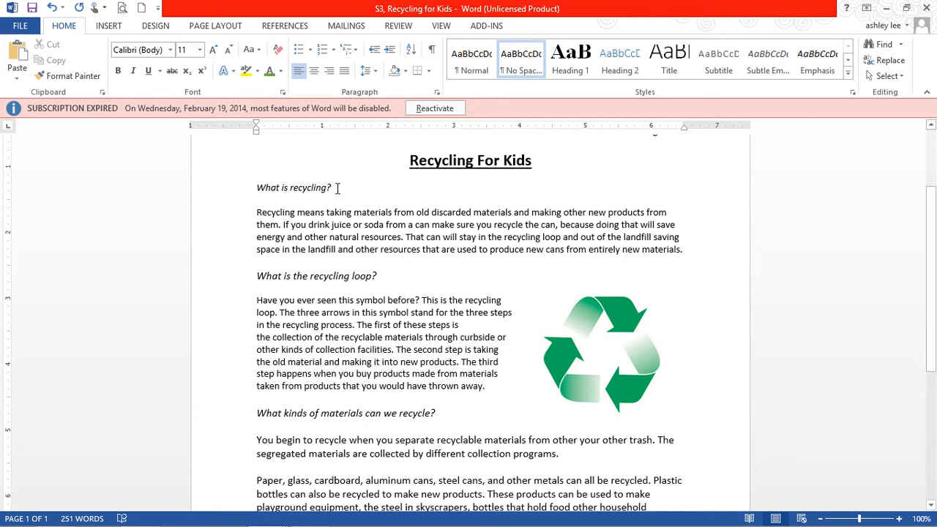
# Color the heading "What is recycling?" standard green and make it bold.
pyautogui.moveTo(339, 186)
pyautogui.mouseDown()
pyautogui.moveTo(257, 188)
pyautogui.moveTo(332, 187)
pyautogui.mouseUp()
pyautogui.click(265, 188)
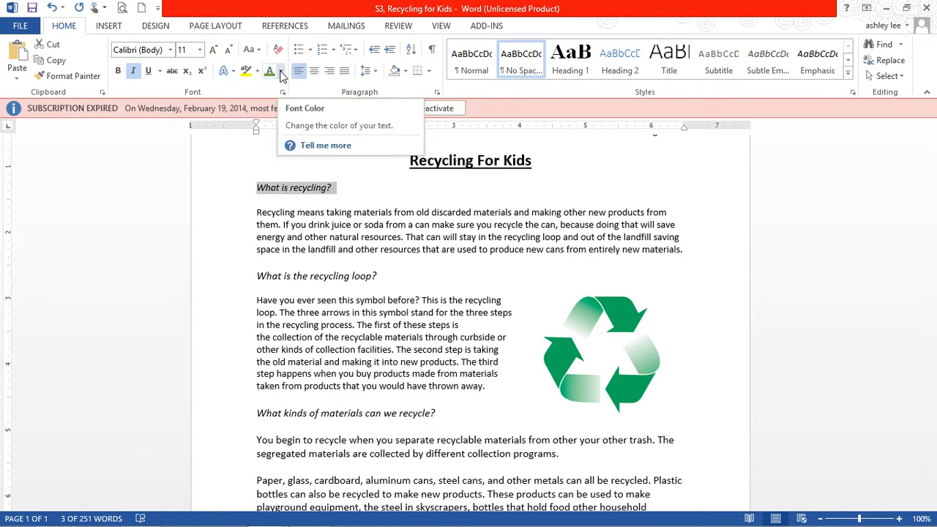
pyautogui.click(281, 71)
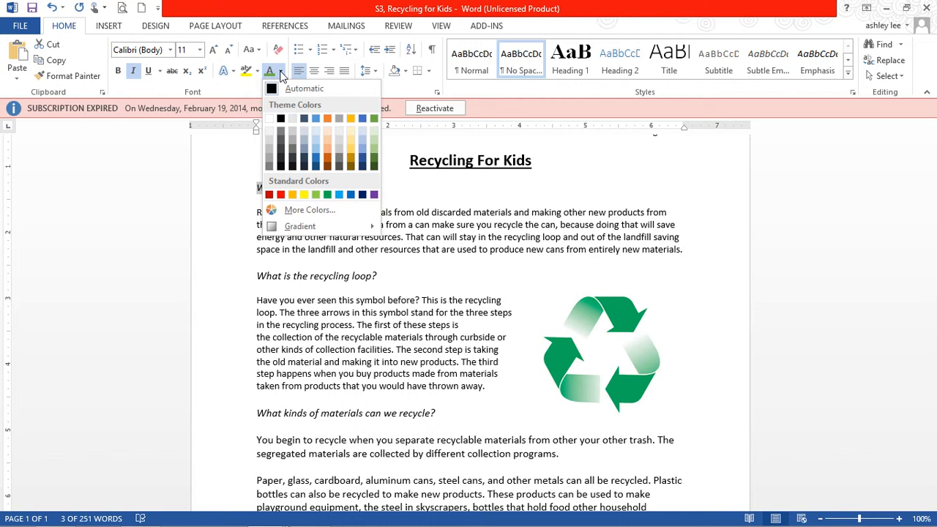
pyautogui.click(327, 195)
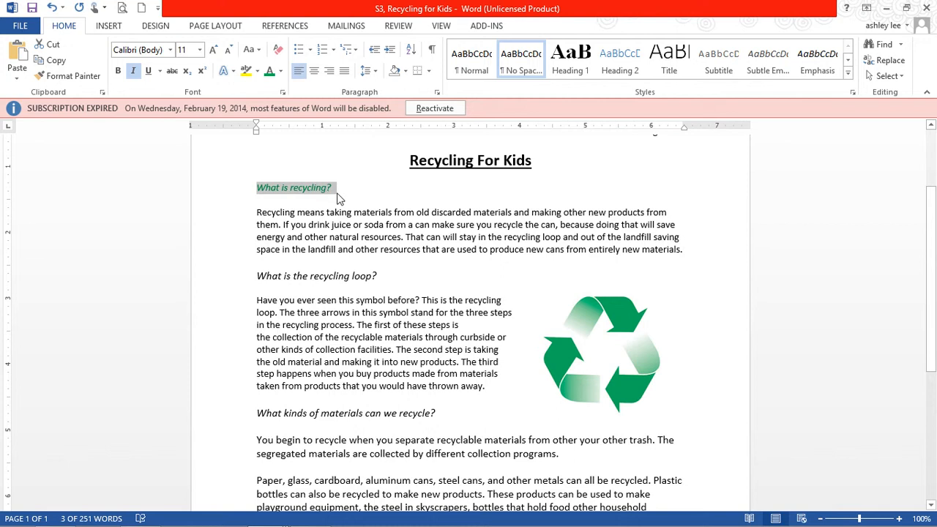
pyautogui.click(332, 193)
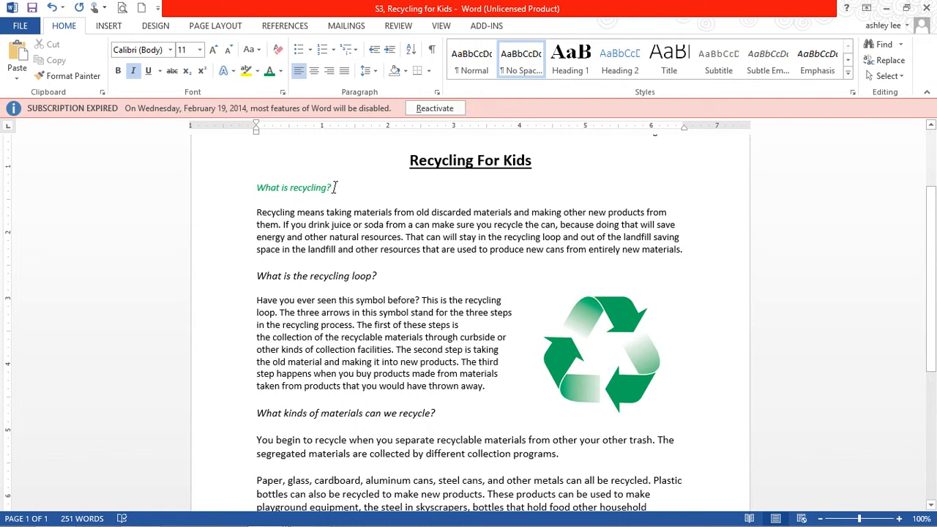
pyautogui.keyDown('shift'); pyautogui.click(261, 194); pyautogui.keyUp('shift')
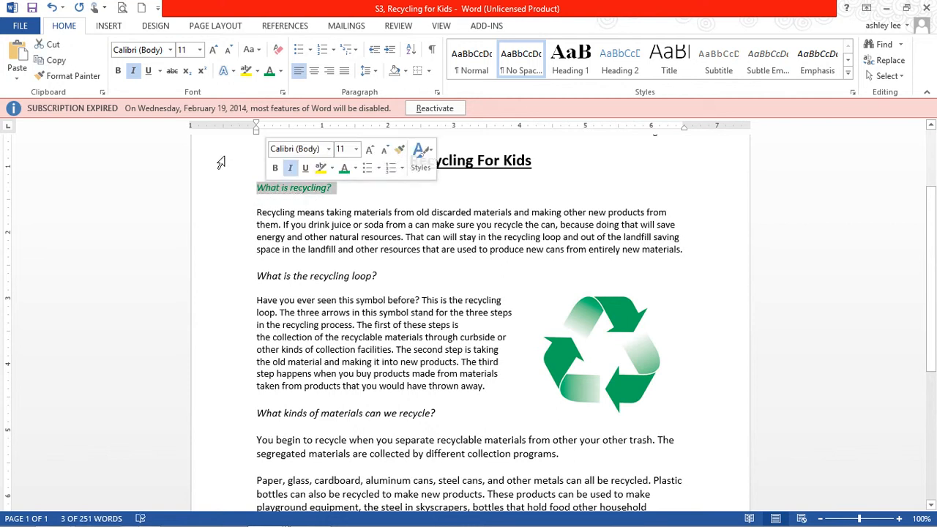
pyautogui.click(118, 72)
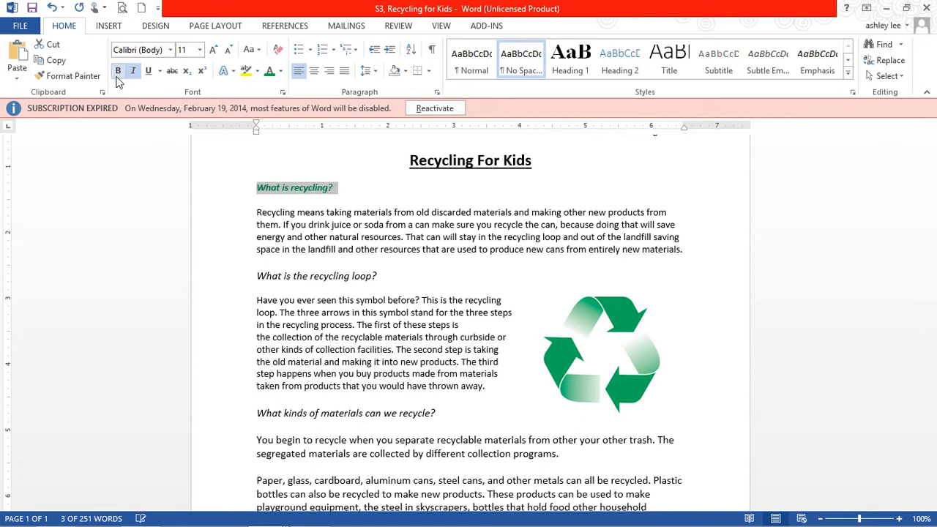
# Make the headings "What is the recycling loop?" and "What kinds of materials can we recycle?" bold and green.
pyautogui.tripleClick(259, 279)
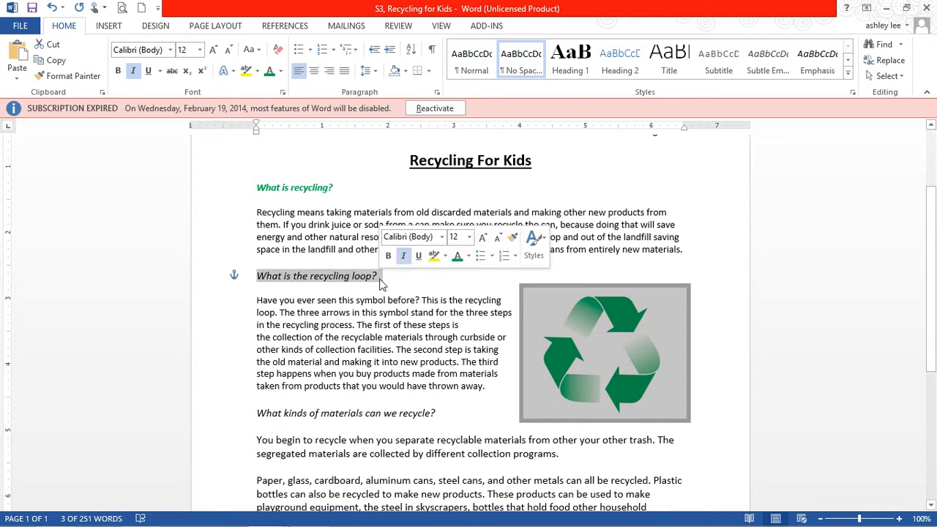
pyautogui.click(118, 71)
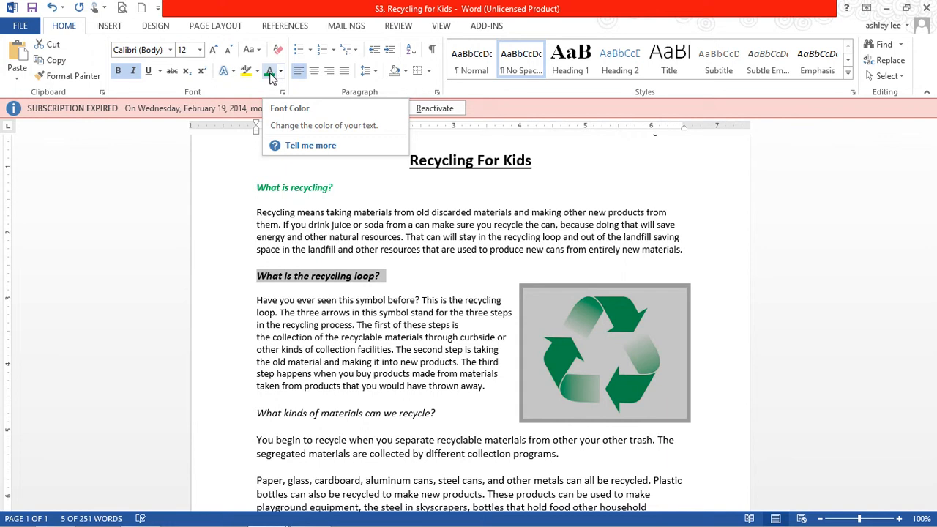
pyautogui.click(270, 74)
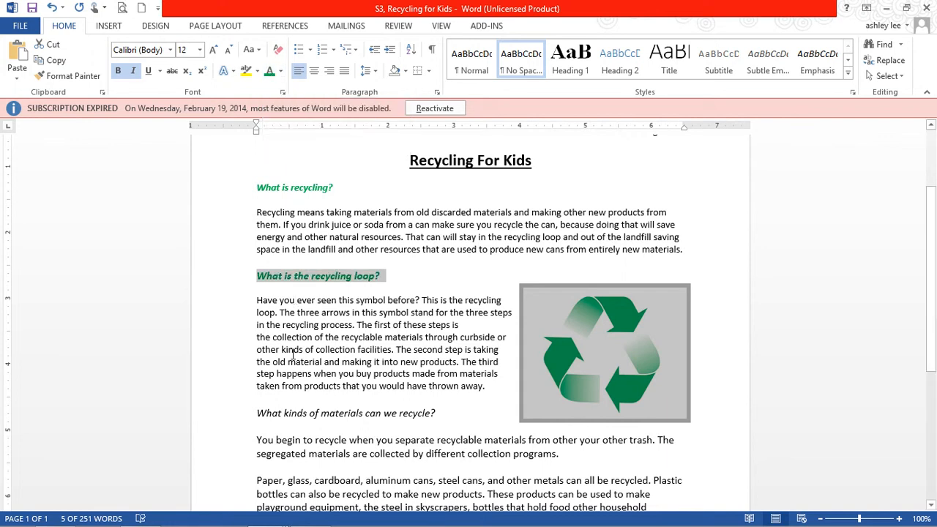
pyautogui.moveTo(257, 413); pyautogui.dragTo(438, 414)
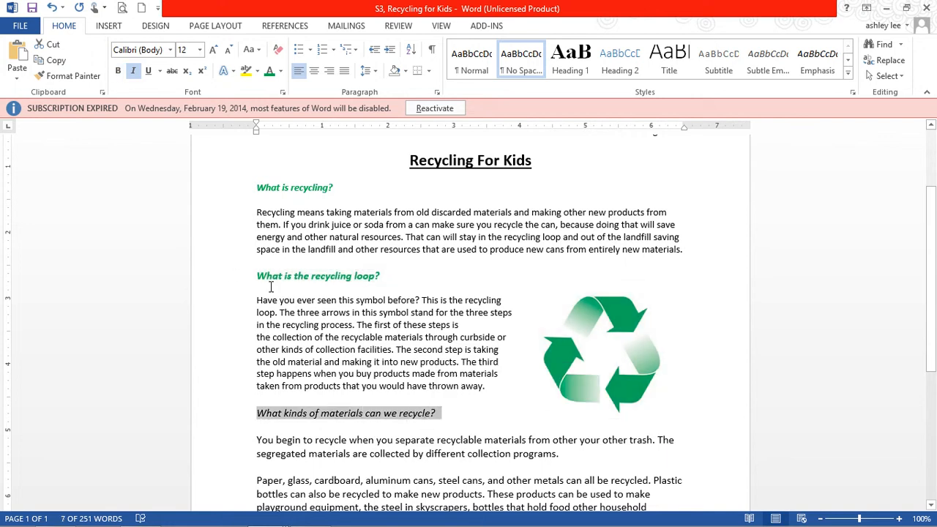
pyautogui.click(120, 72)
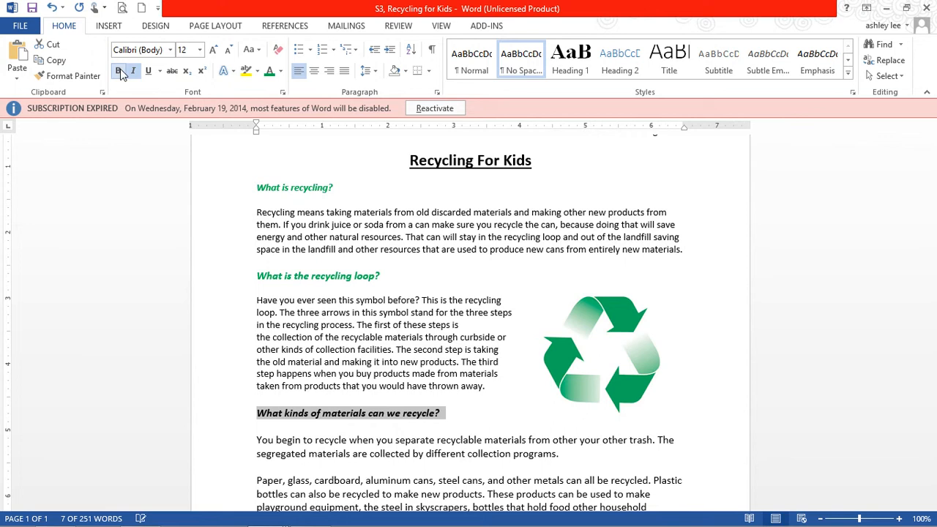
pyautogui.click(270, 76)
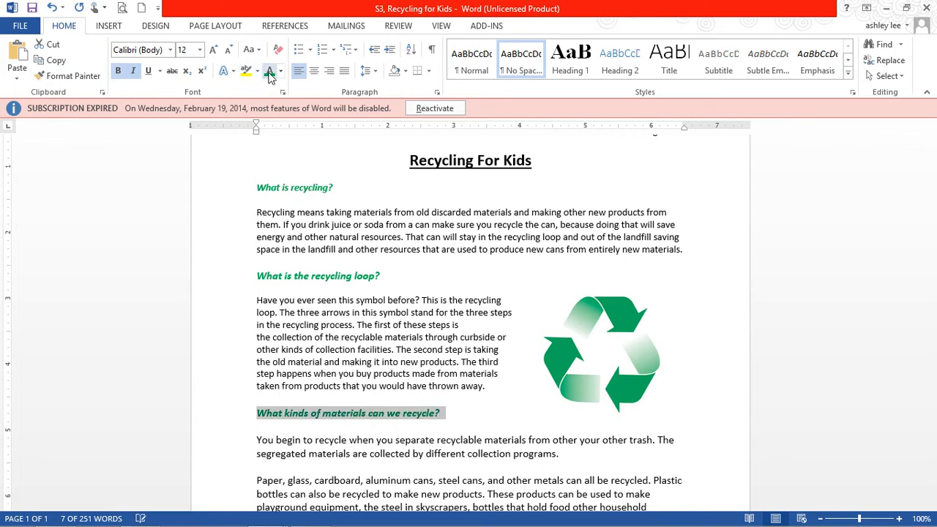
# Set the font size of the heading "What is recycling?" to 12.
pyautogui.click(300, 189)
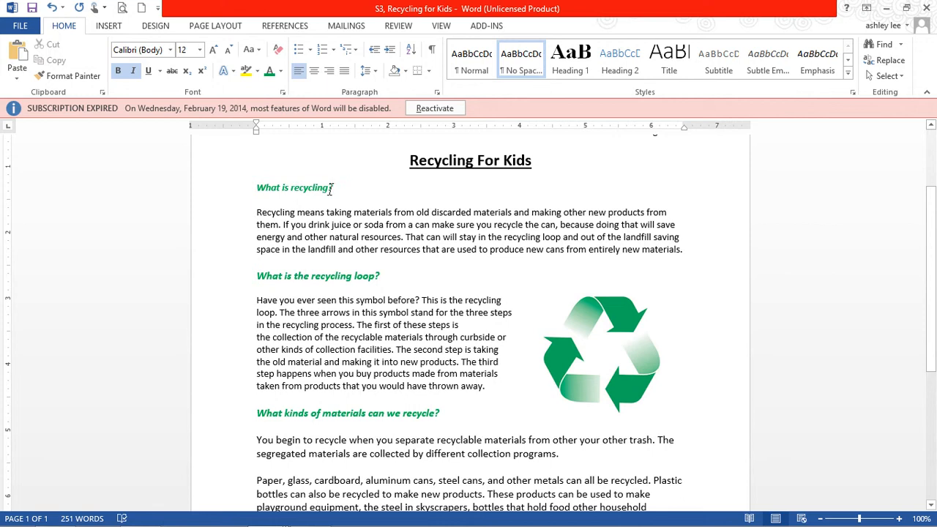
pyautogui.moveTo(333, 188)
pyautogui.mouseDown()
pyautogui.moveTo(256, 188)
pyautogui.moveTo(338, 188)
pyautogui.mouseUp()
pyautogui.click(260, 186)
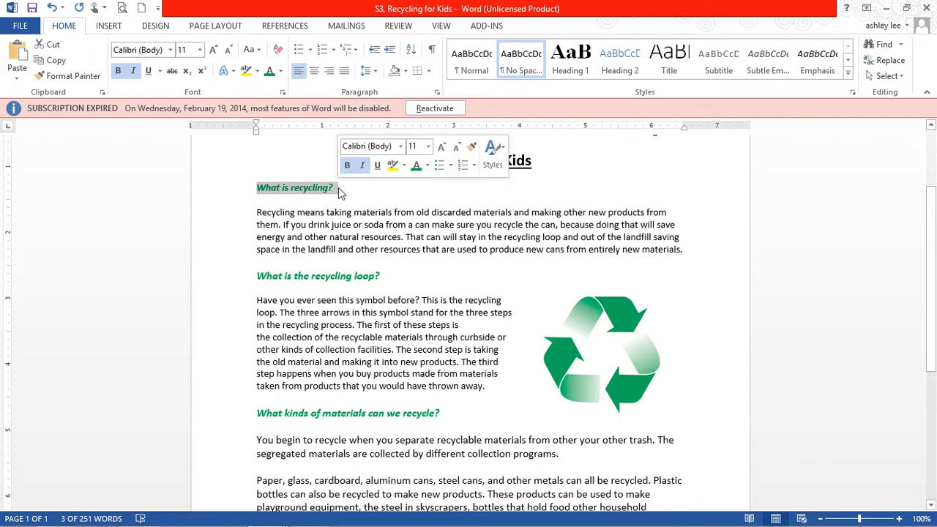
pyautogui.click(203, 55)
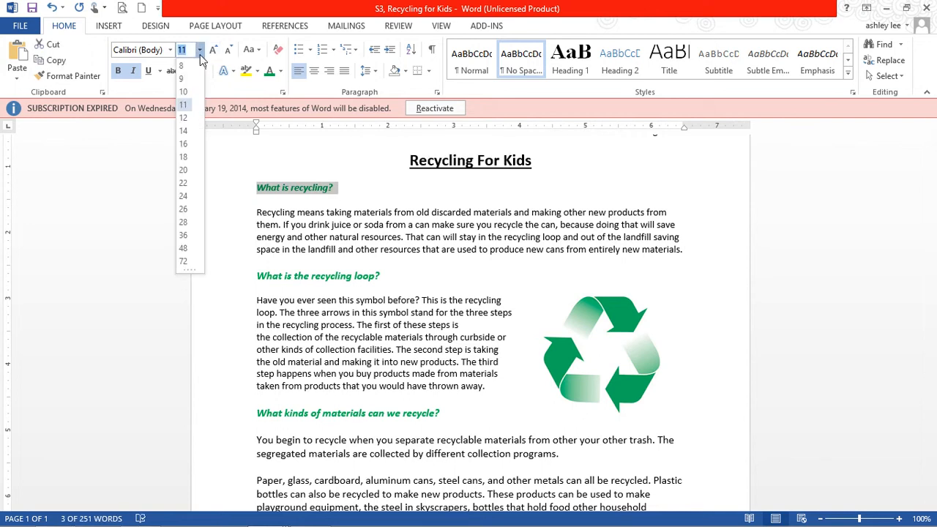
pyautogui.click(191, 124)
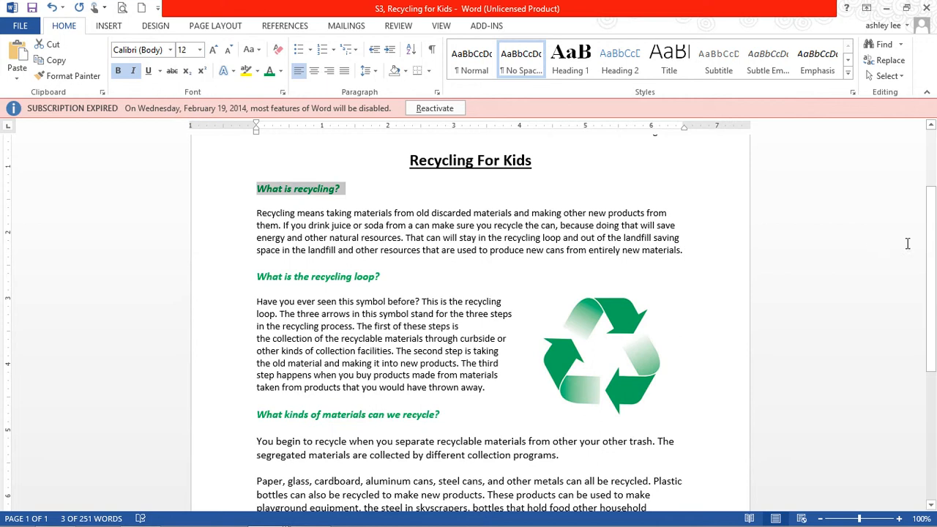
# Save the document as a Word Document named "S3, Recycling for Kids" in the EPI 003 folder.
pyautogui.moveTo(928, 250); pyautogui.dragTo(929, 224)
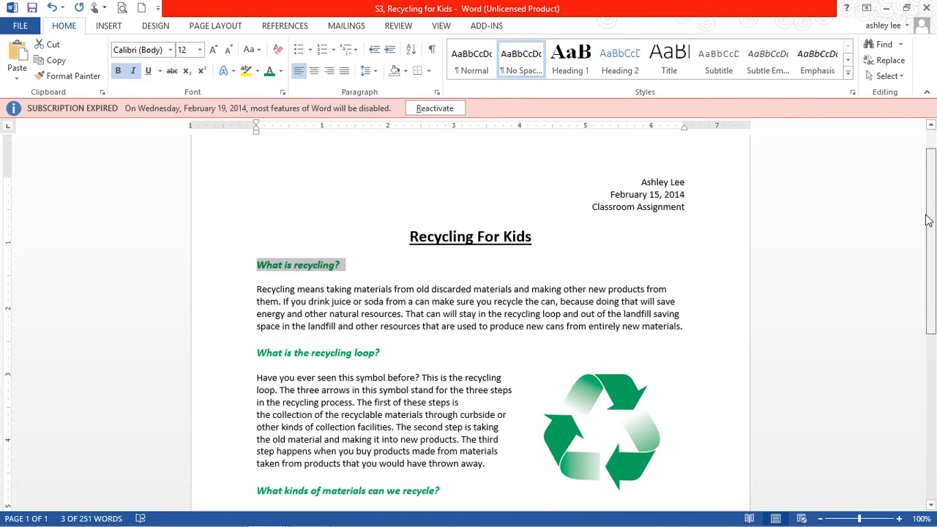
pyautogui.click(22, 26)
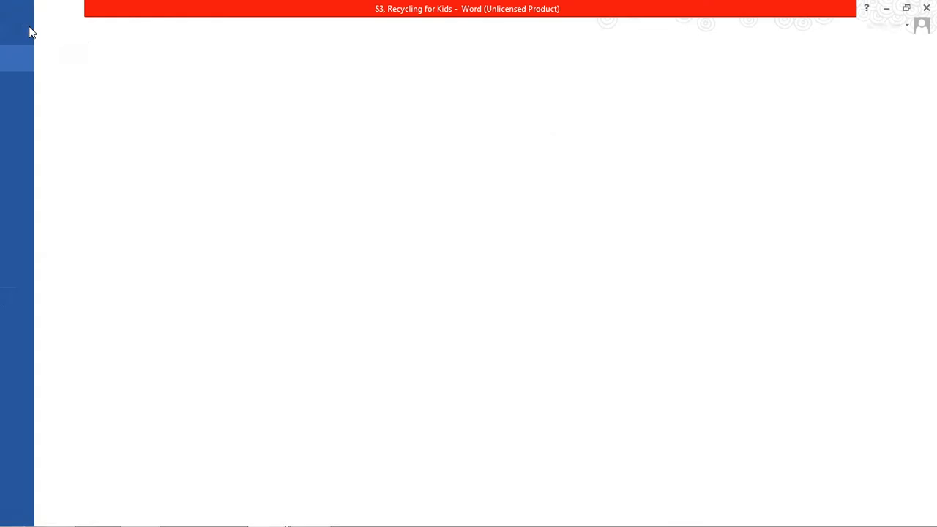
pyautogui.click(30, 164)
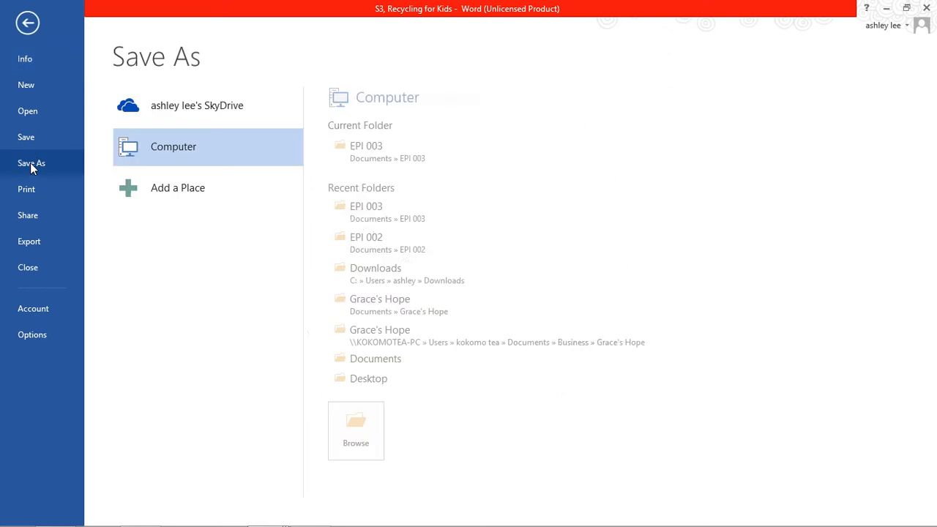
pyautogui.click(364, 151)
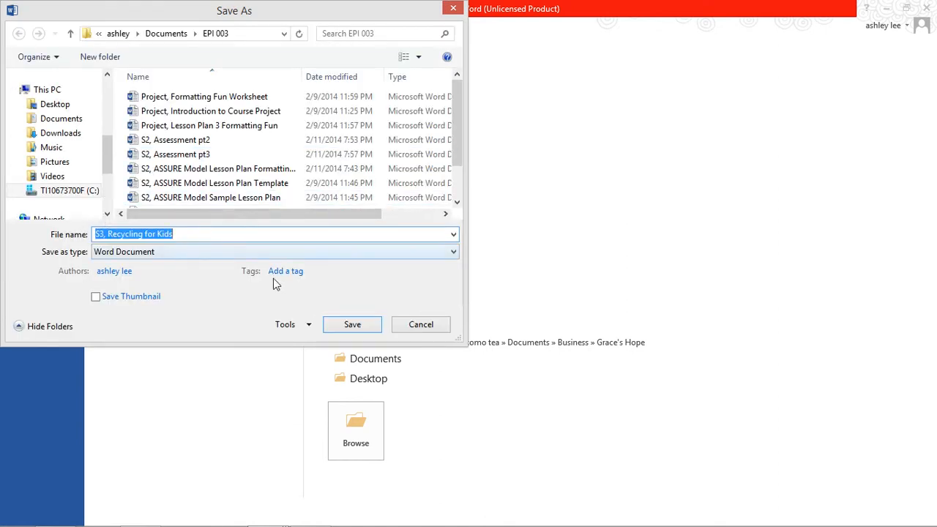
pyautogui.click(368, 328)
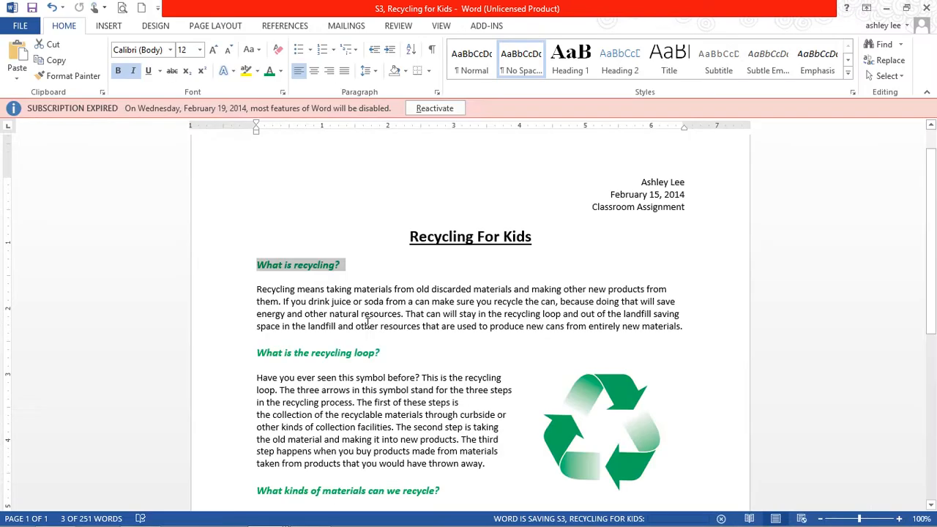